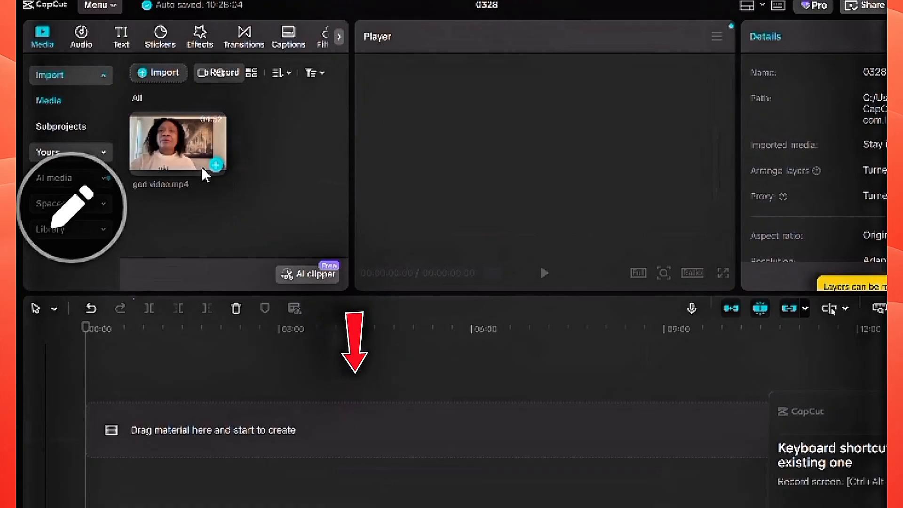
- Add god video.mp4 to the timeline and raise its audio volume to 18.9 dB
click(216, 165)
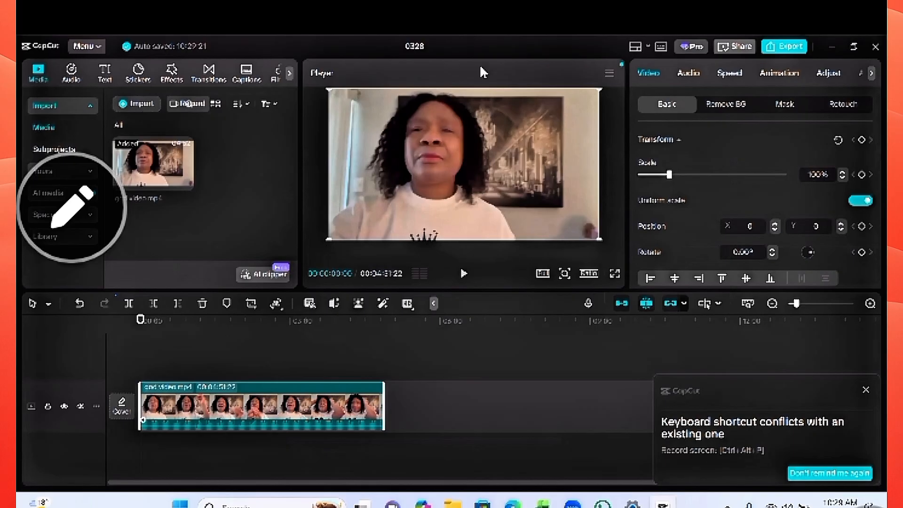
click(693, 72)
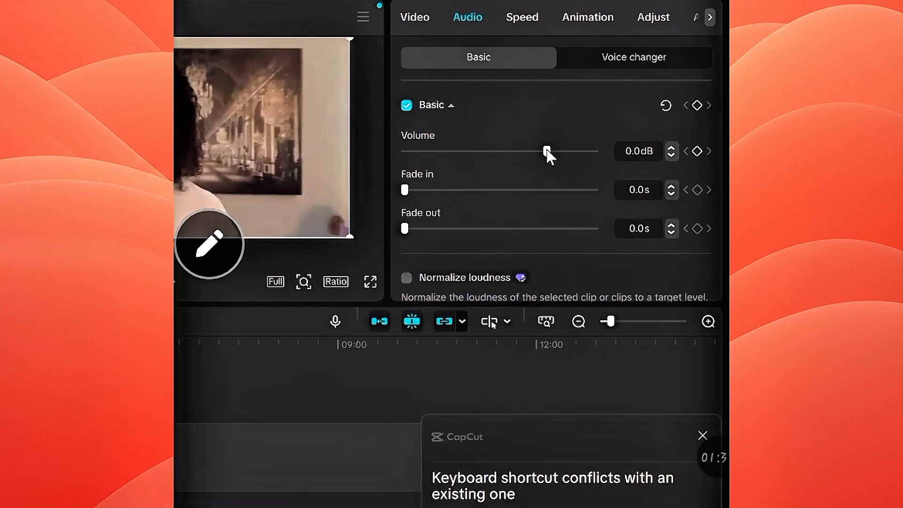
drag(547, 151, 592, 151)
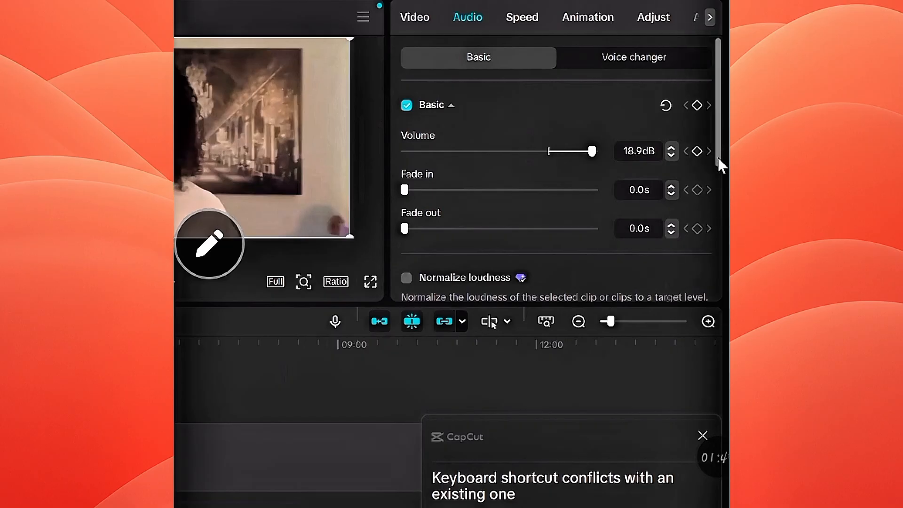
- Enable noise reduction on the god video.mp4 clip's audio
drag(718, 158, 717, 229)
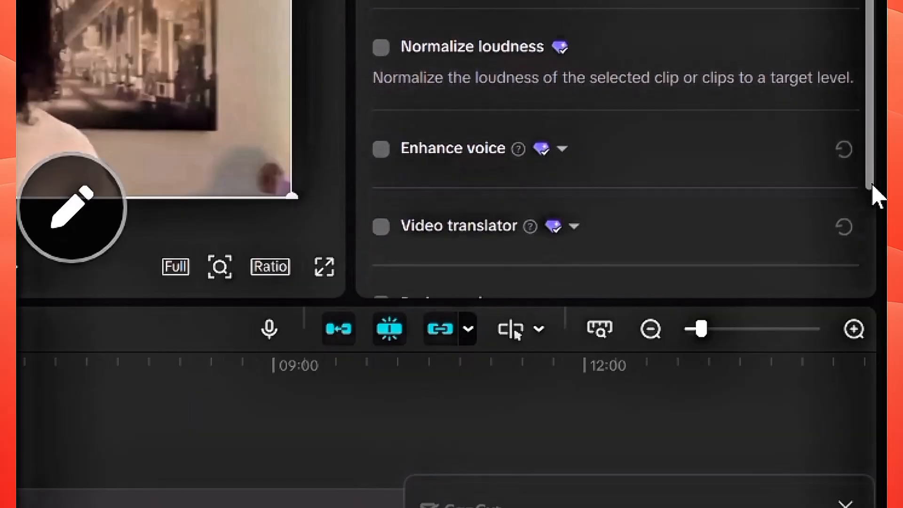
drag(876, 196, 874, 221)
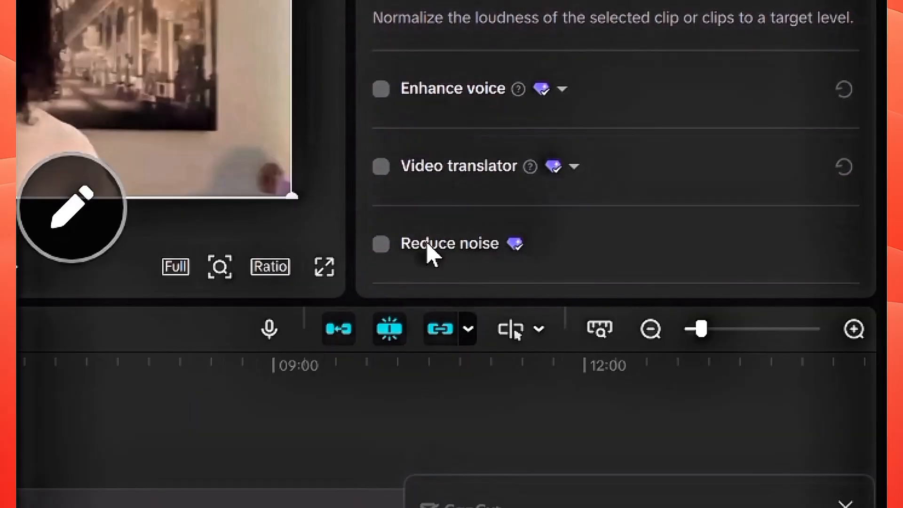
click(380, 243)
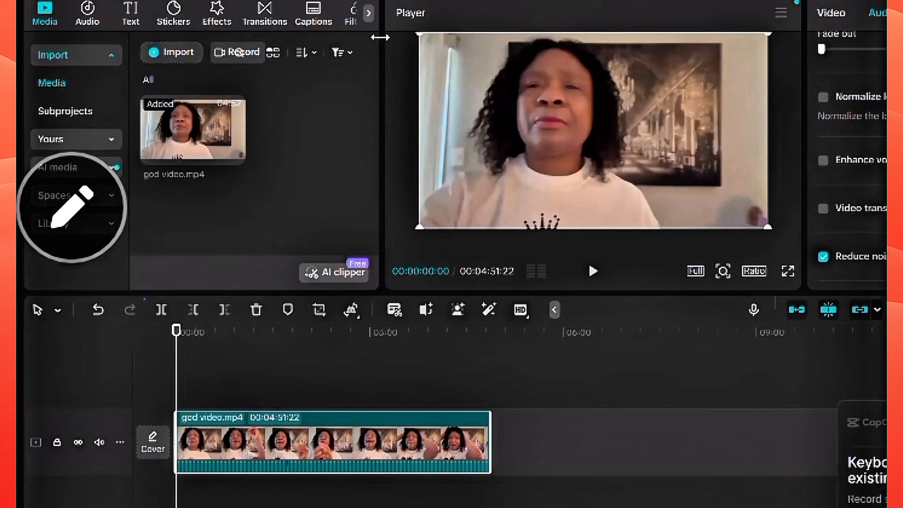
- Search the music library for "worship praises"
click(84, 18)
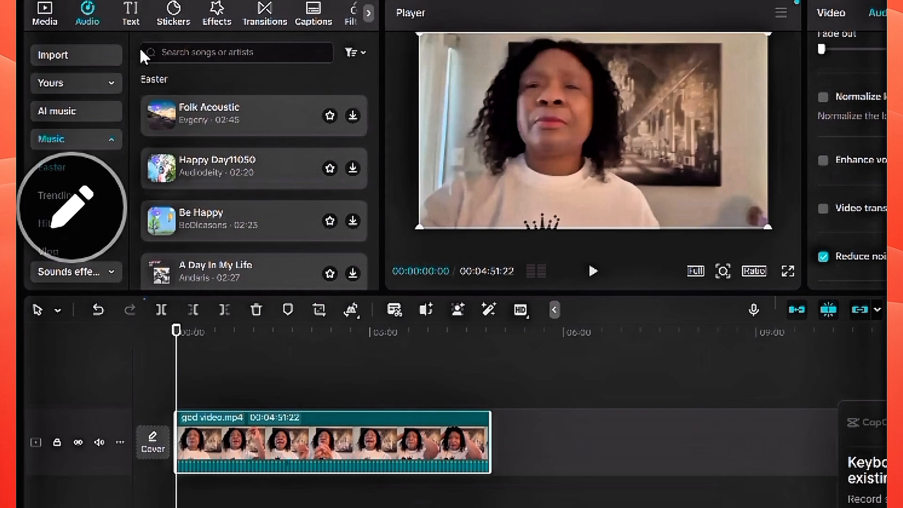
click(161, 44)
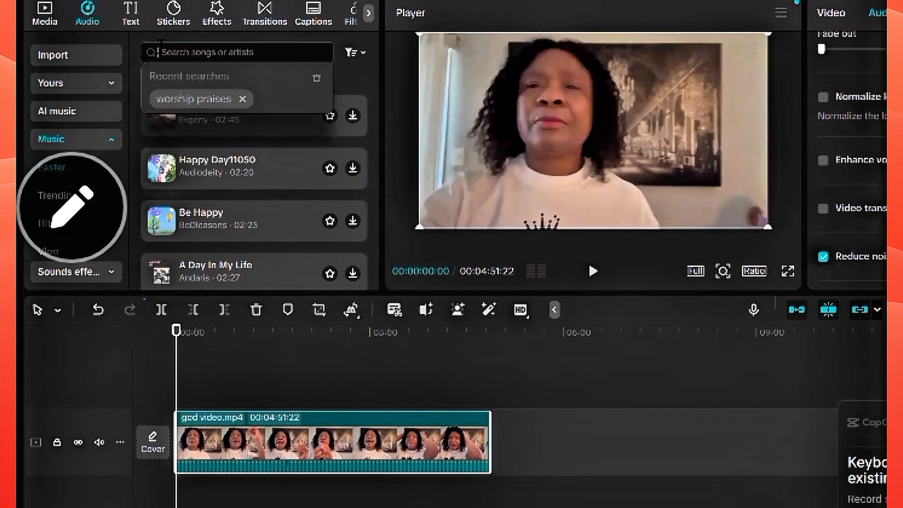
text(wor)
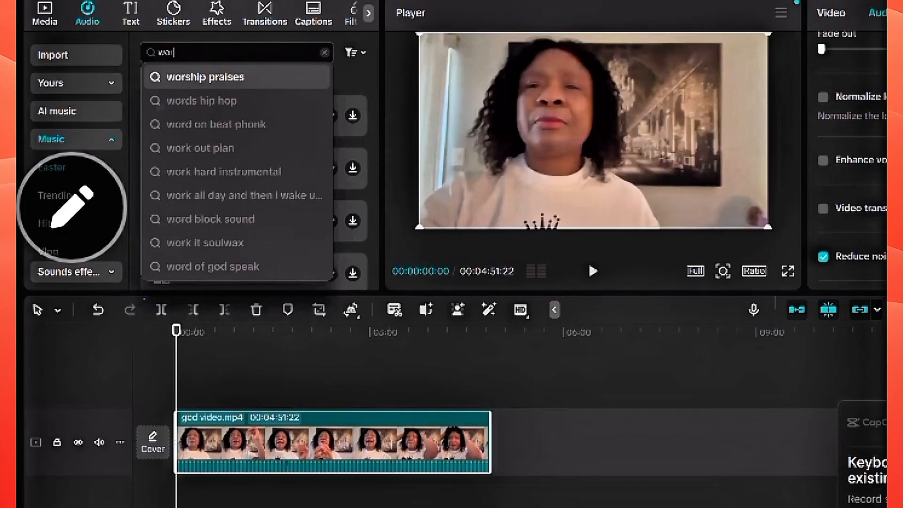
click(213, 77)
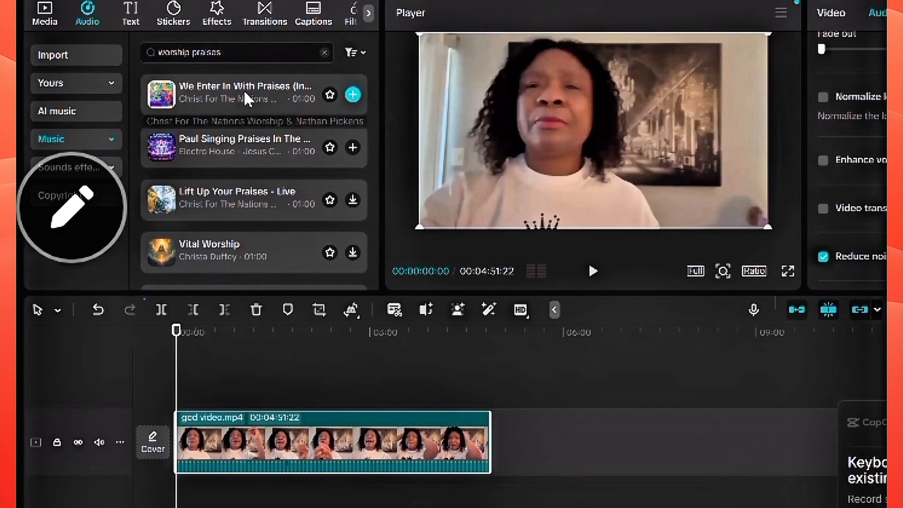
- Preview the song We Enter In With Praises and place five copies end to end beneath the video, starting at its beginning
click(243, 89)
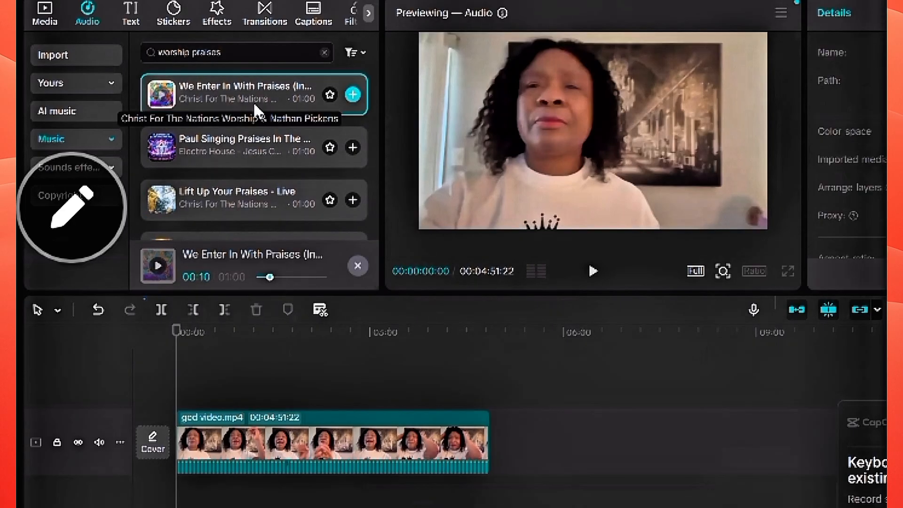
click(353, 95)
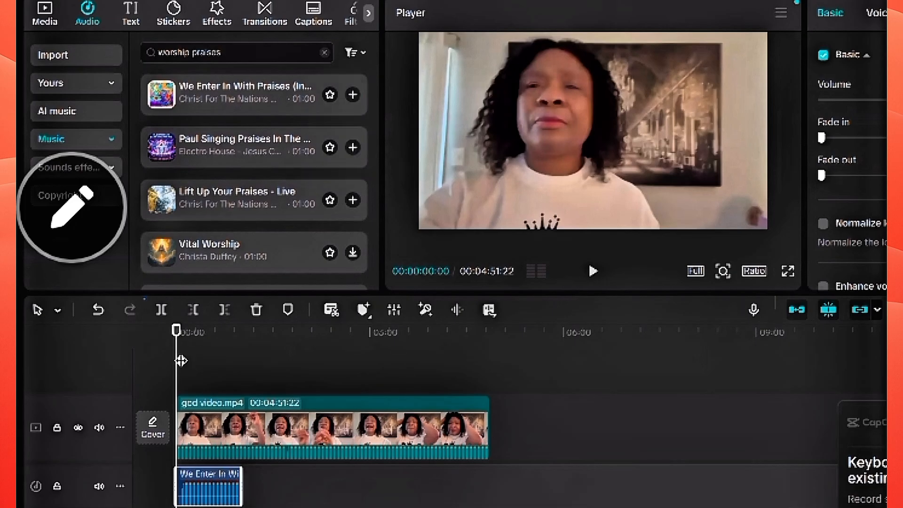
drag(177, 334, 239, 332)
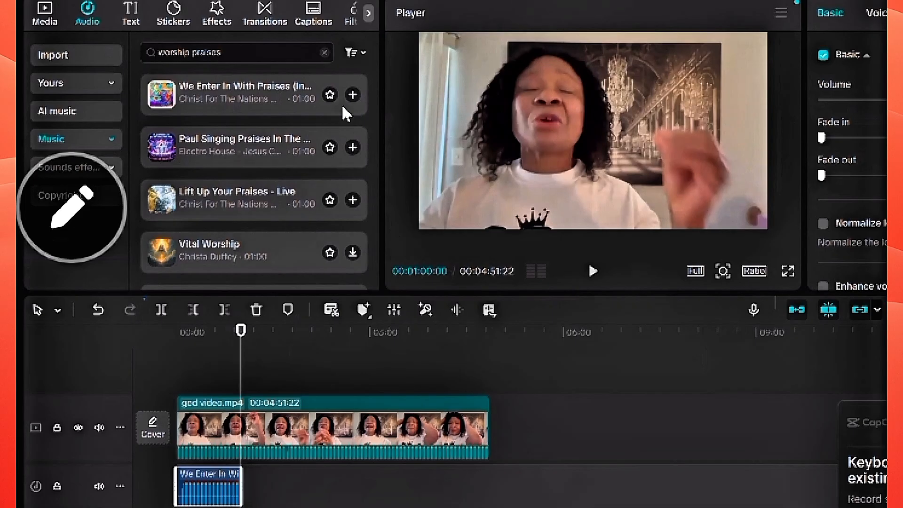
click(353, 94)
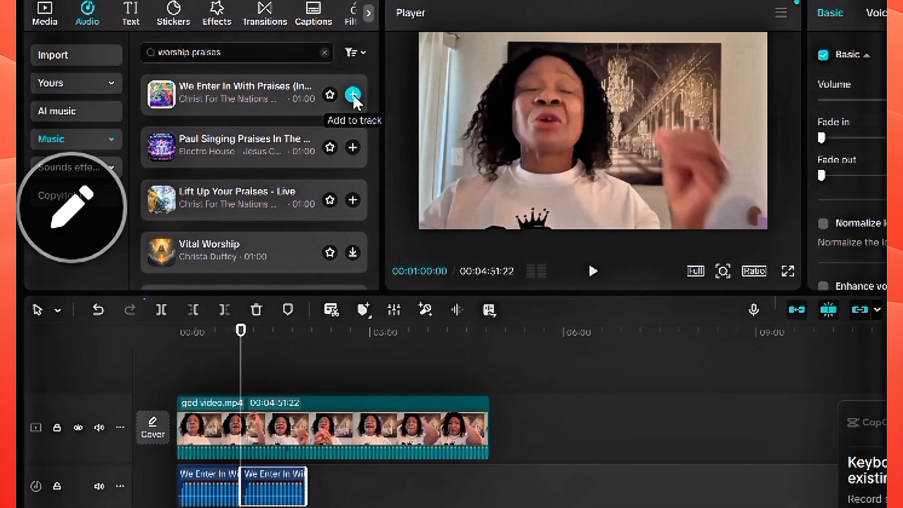
click(353, 94)
click(353, 94)
click(353, 94)
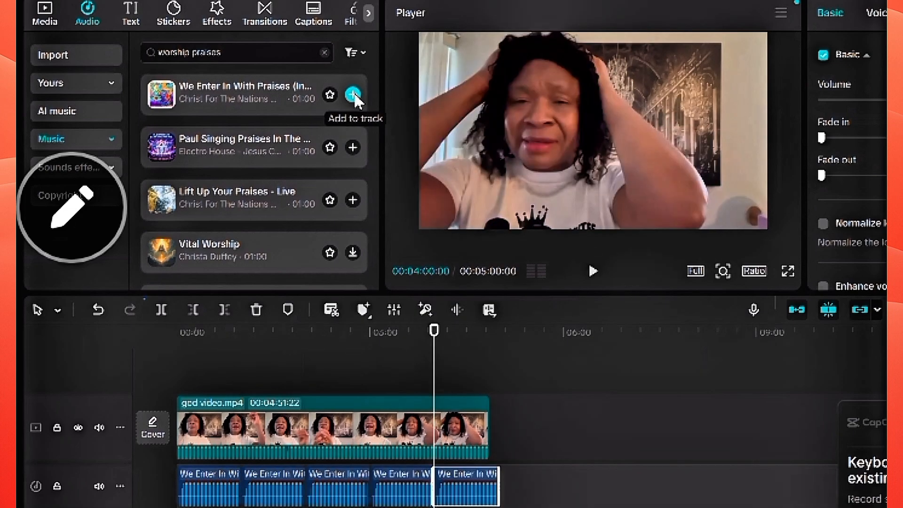
- Split the last music clip at the end of the video, 00:04:51:22, and delete the excess piece
drag(433, 330, 470, 331)
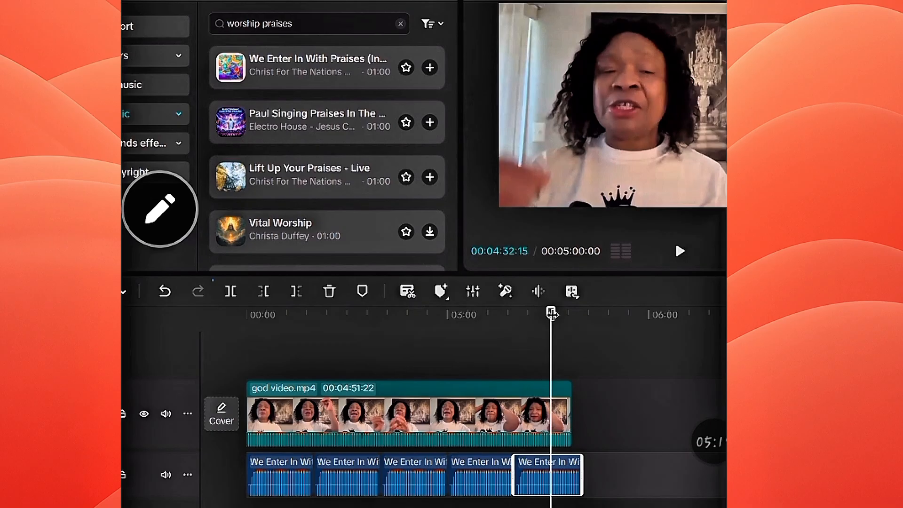
drag(551, 314, 568, 317)
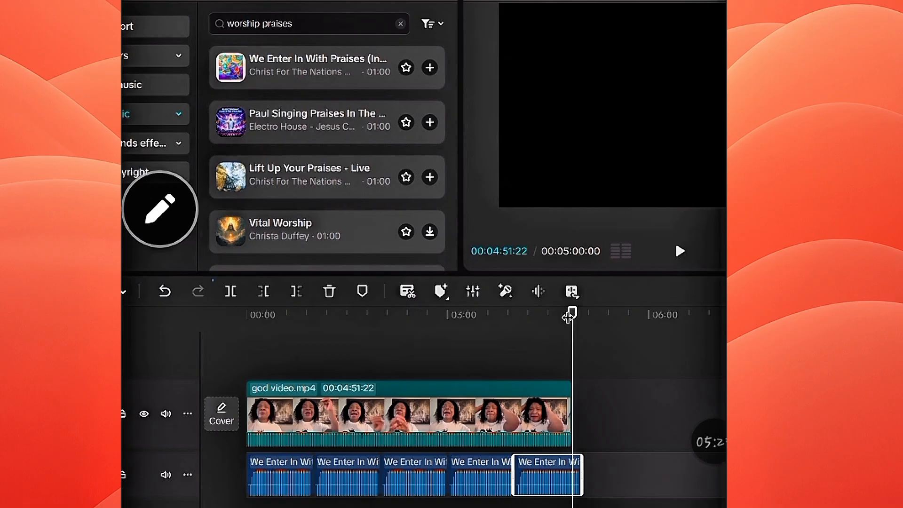
key(ctrl+b)
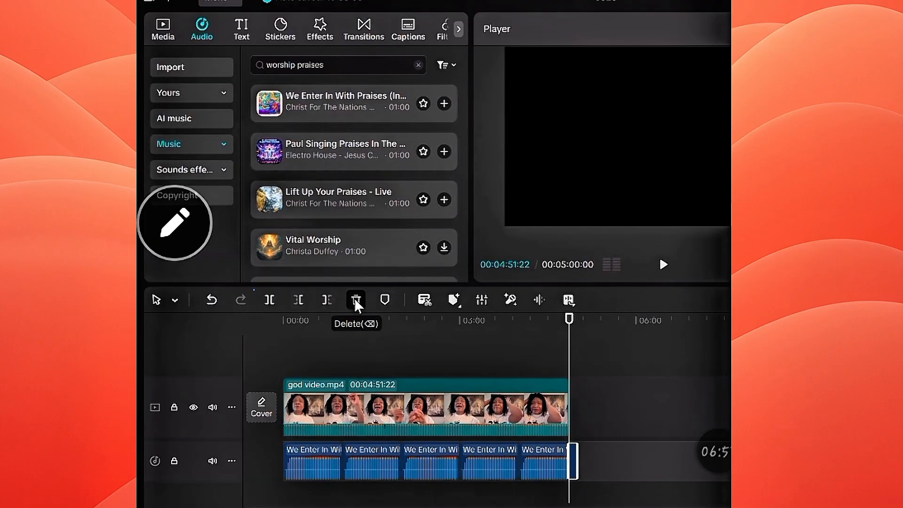
click(355, 301)
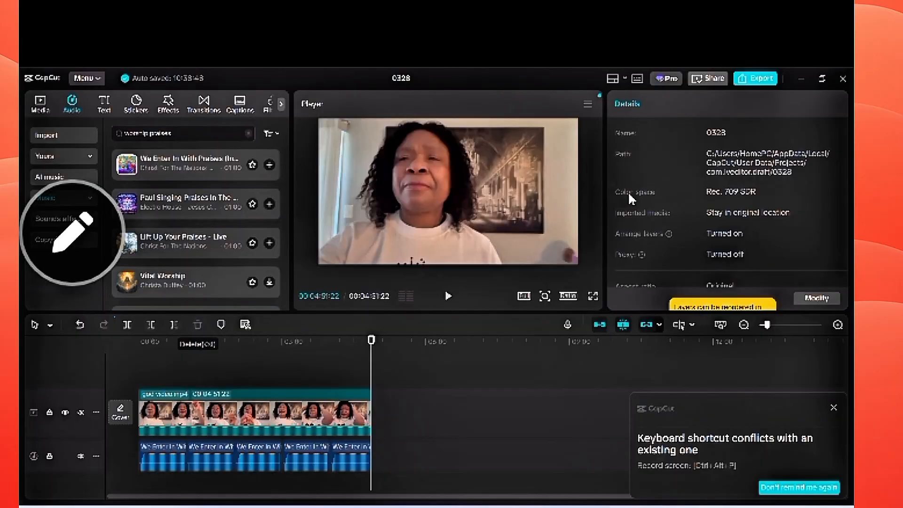
- Return the playhead to the start of the timeline and lower the first music clip's volume to -26.3 dB
drag(371, 340, 176, 351)
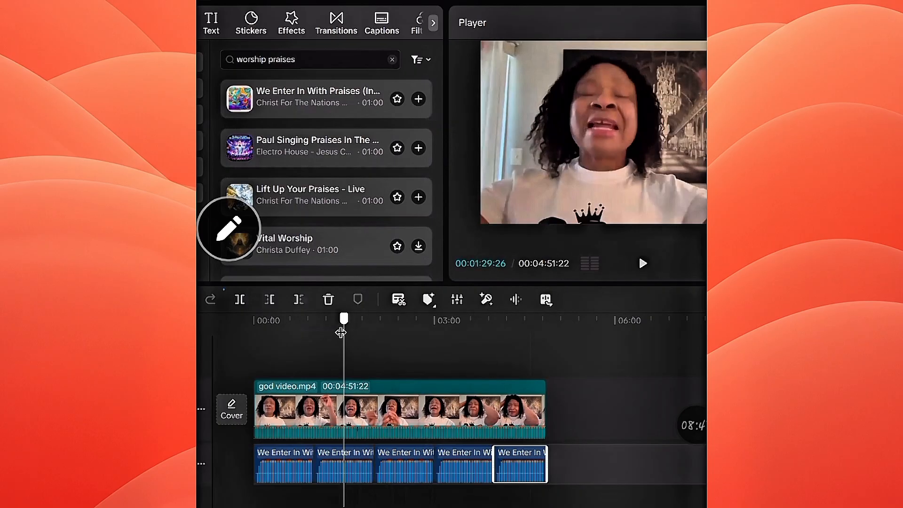
drag(301, 333, 256, 342)
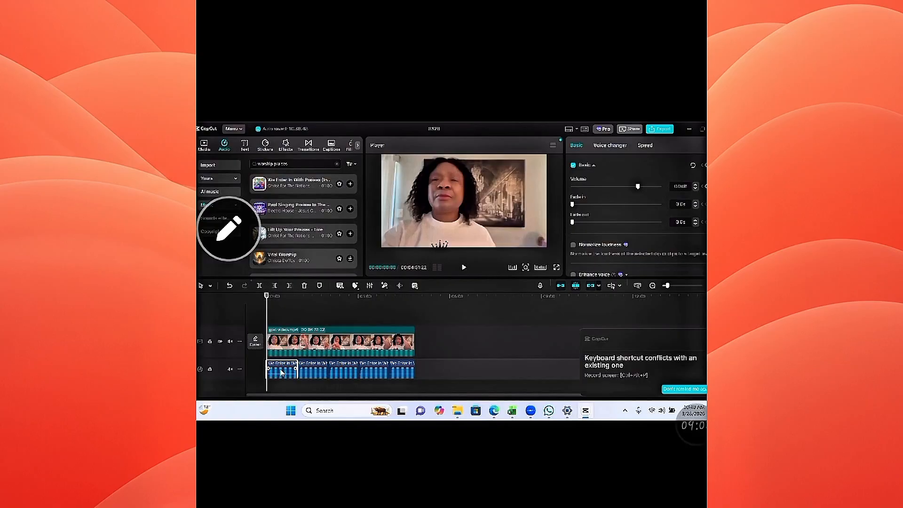
click(284, 471)
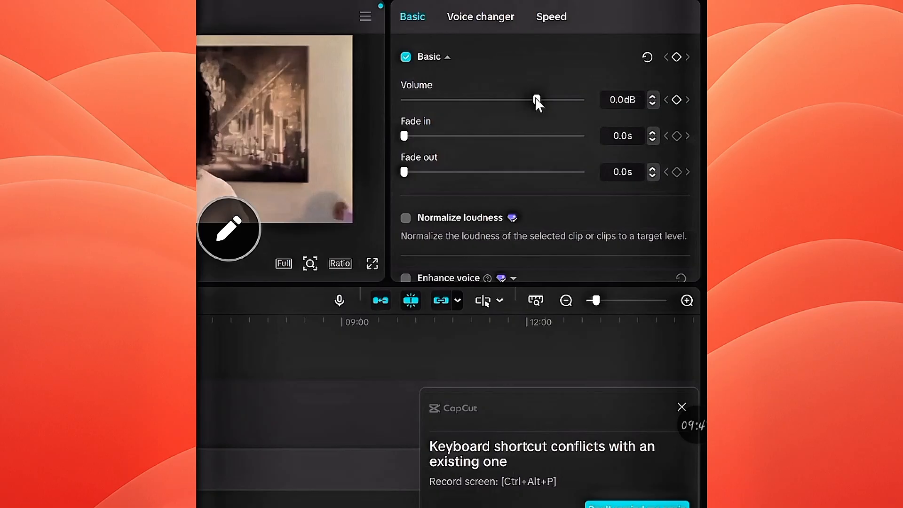
drag(526, 97, 478, 100)
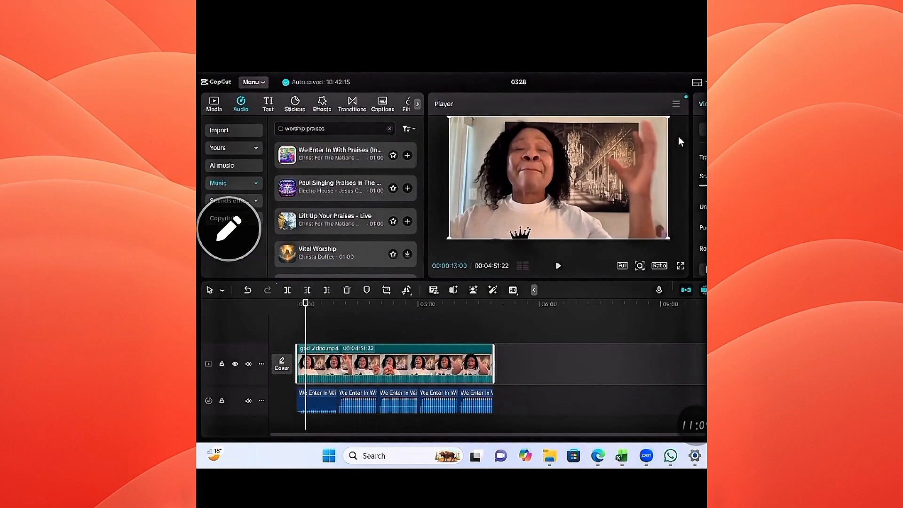
- Raise the first music clip's volume slightly and reduce the volume of another music clip
click(728, 104)
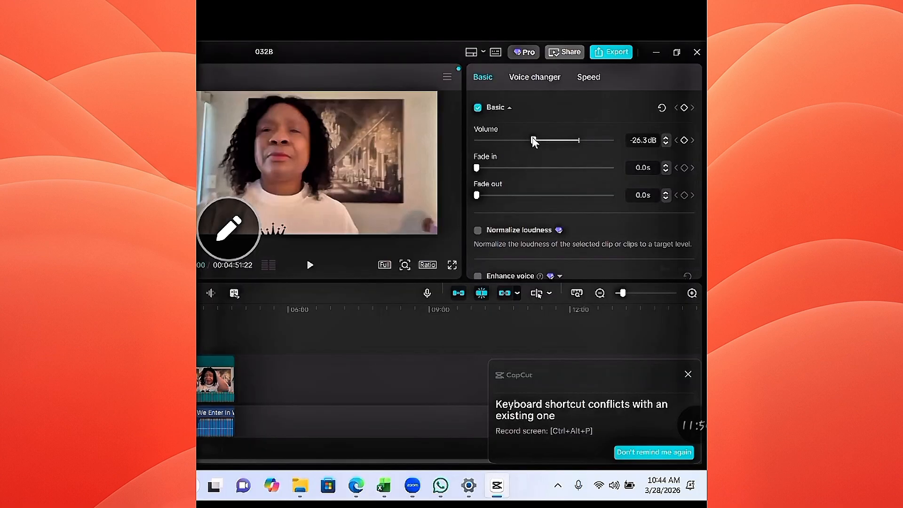
drag(534, 142, 545, 142)
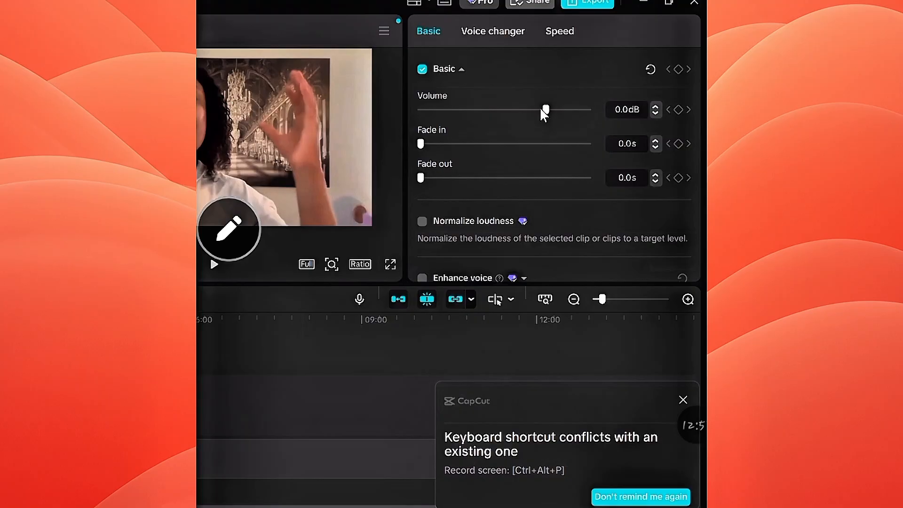
drag(573, 137, 540, 137)
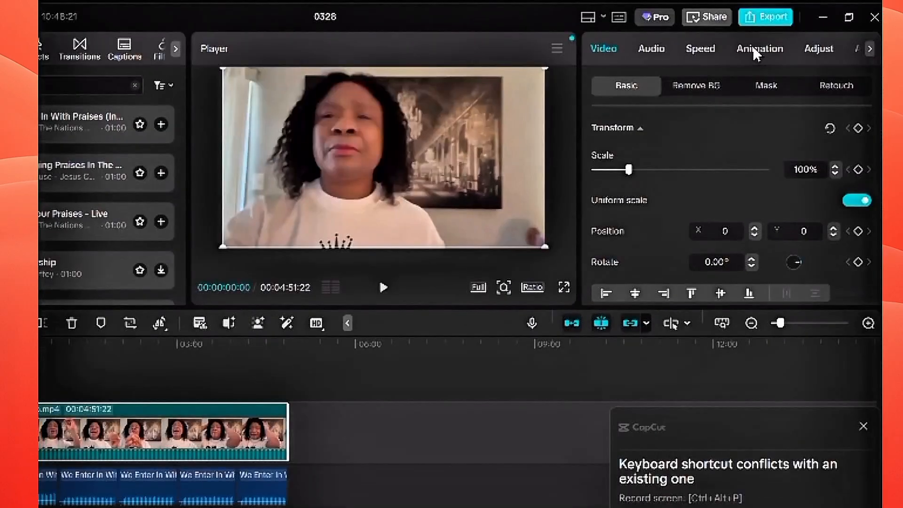
- Browse the trending animation presets for the god video.mp4 clip
click(754, 50)
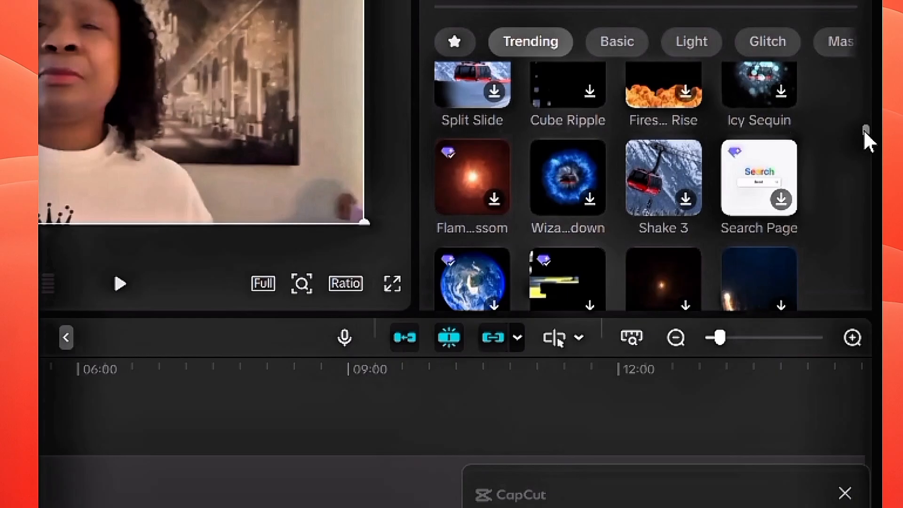
drag(873, 204, 872, 228)
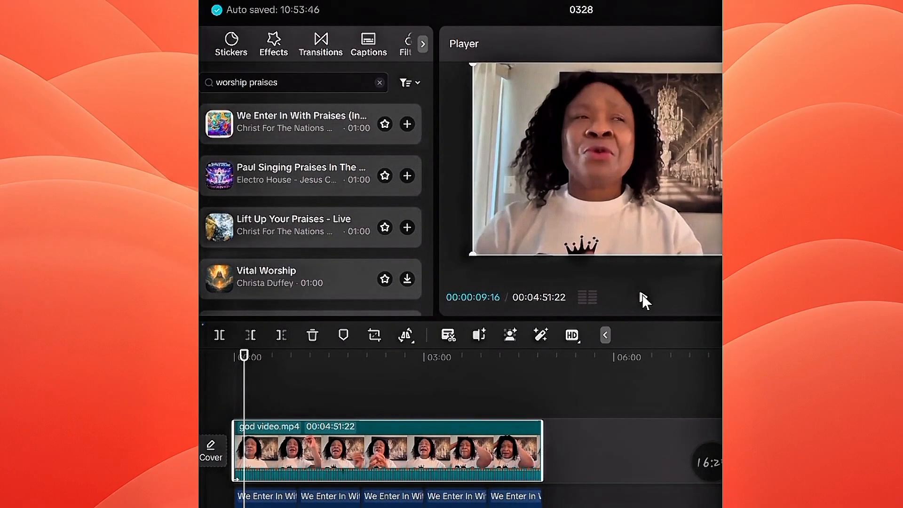
- Generate English auto captions for the video without bilingual captions and review the resulting caption lines
click(370, 47)
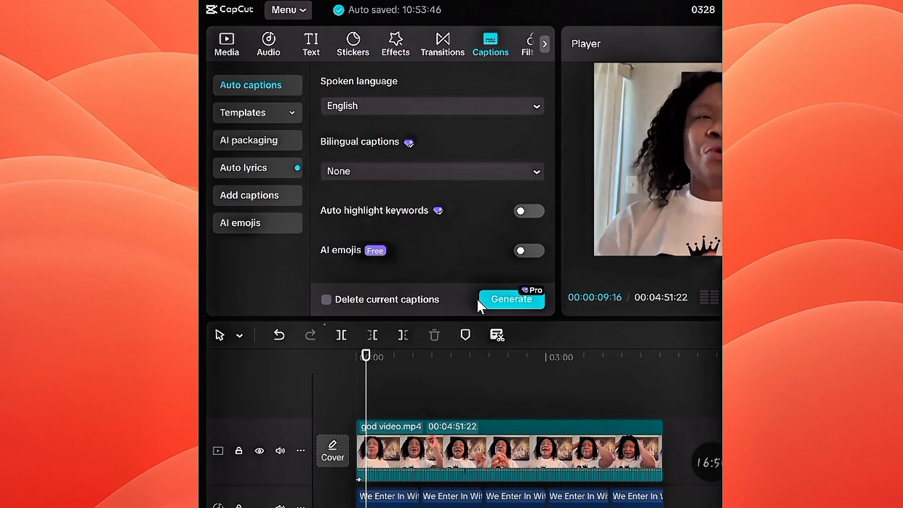
click(510, 301)
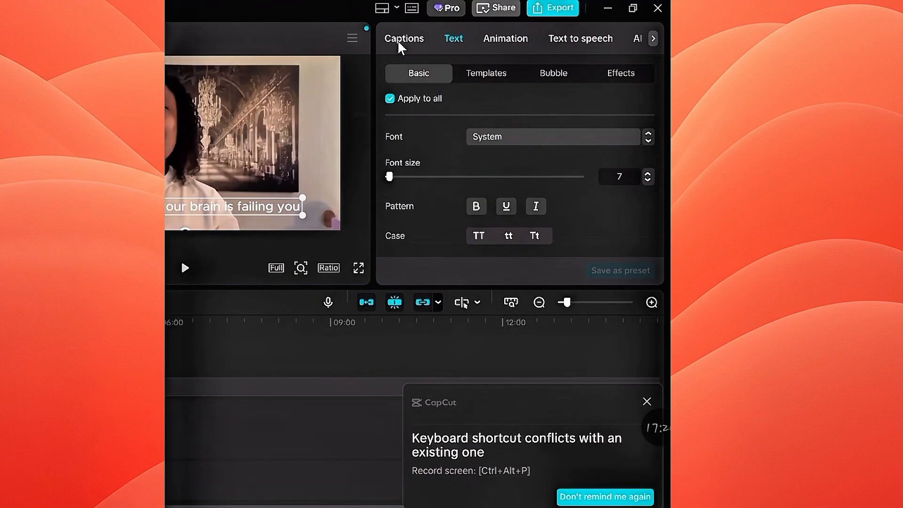
click(404, 38)
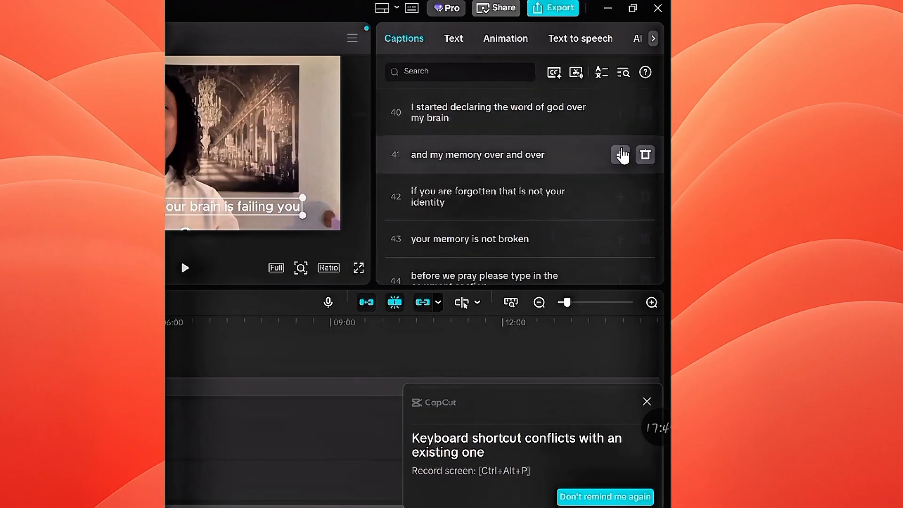
drag(660, 173, 662, 199)
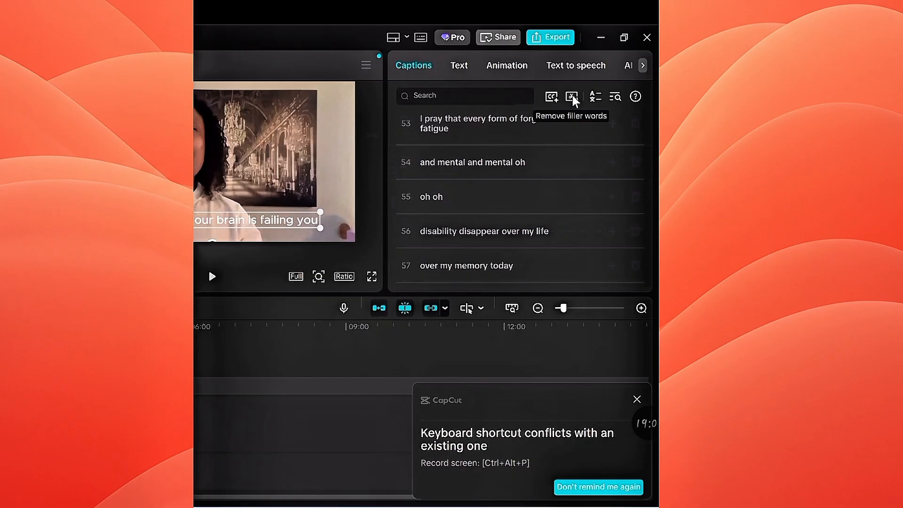
- Scan the captions for filler words, select all the detected pauses in the transcript and remove them from the video
click(572, 95)
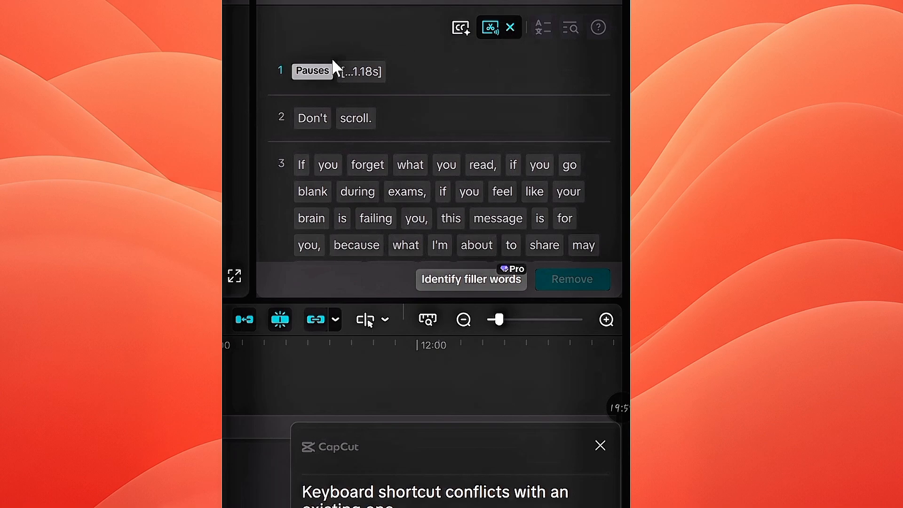
click(309, 71)
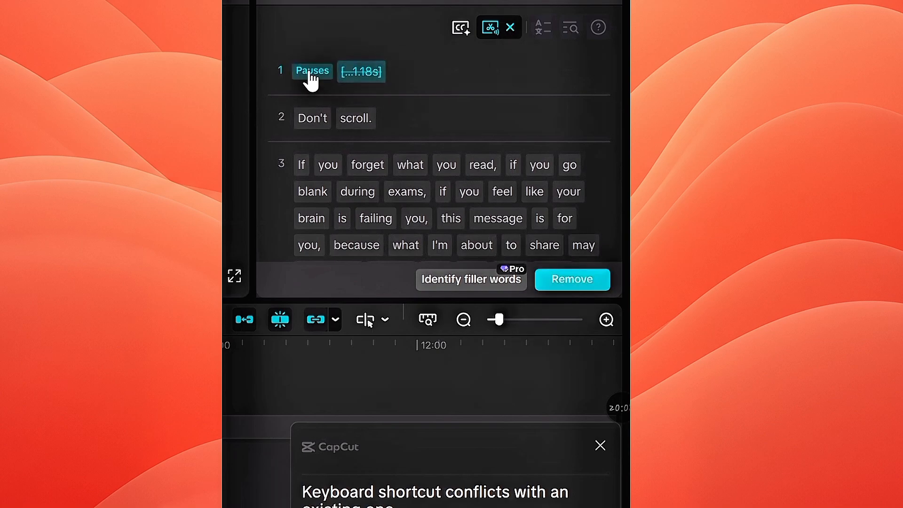
drag(619, 54, 644, 253)
scroll(386, 157, down, 3)
click(322, 71)
click(317, 120)
click(326, 237)
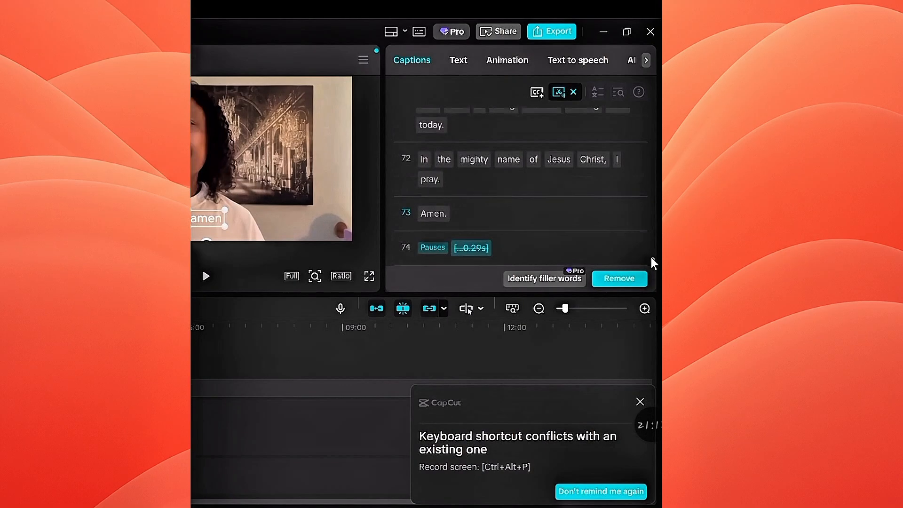
click(617, 279)
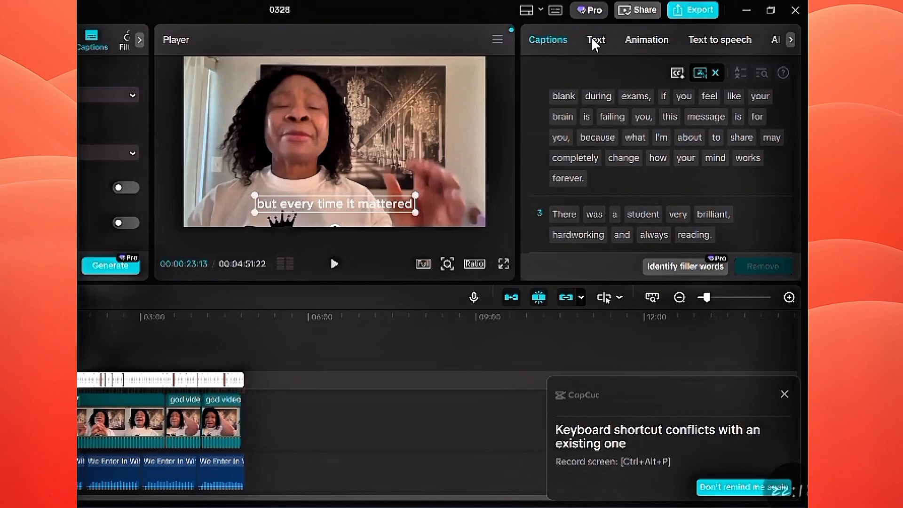
- Apply the FOX caption template to all captions
click(593, 39)
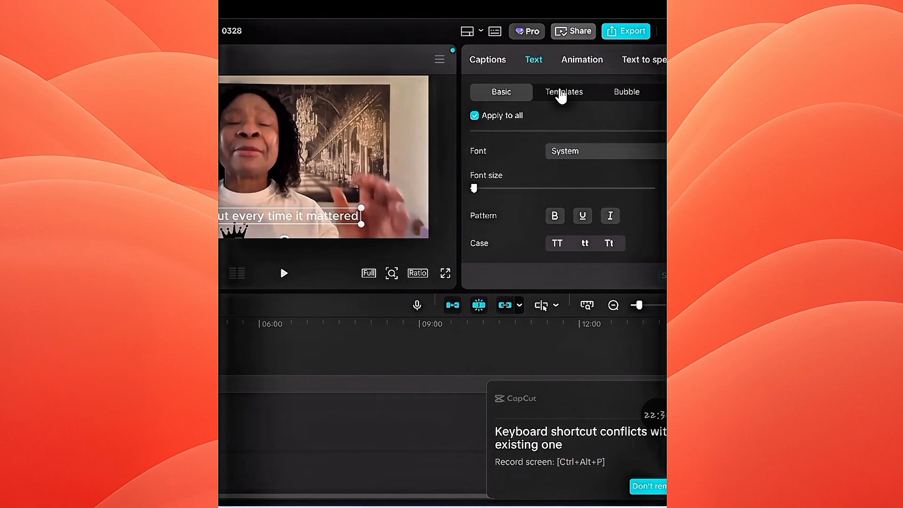
click(495, 93)
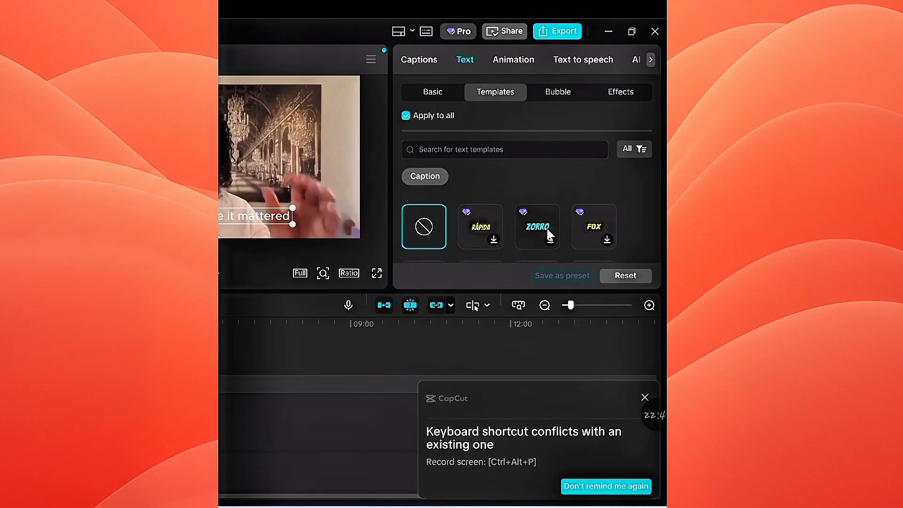
click(588, 227)
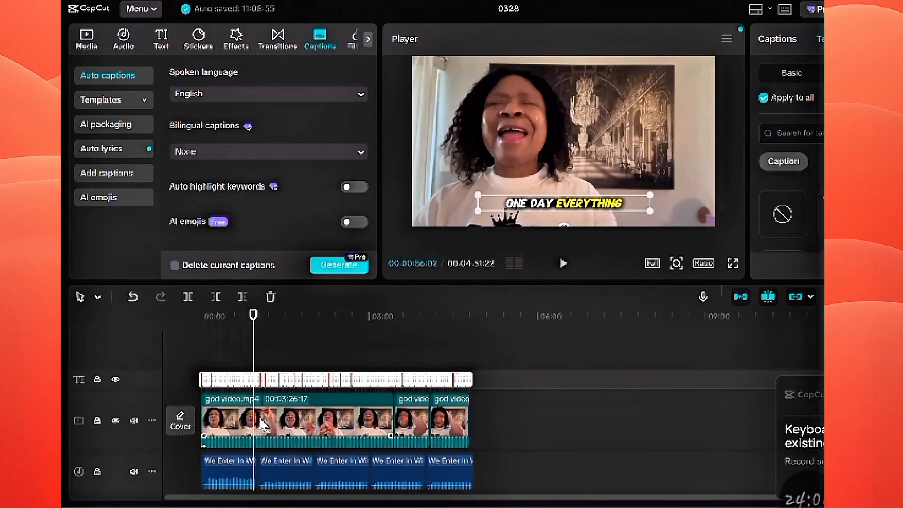
- Split the first god video.mp4 clip at 00:00:56:02 and apply a trending In animation to the part after the cut
click(263, 424)
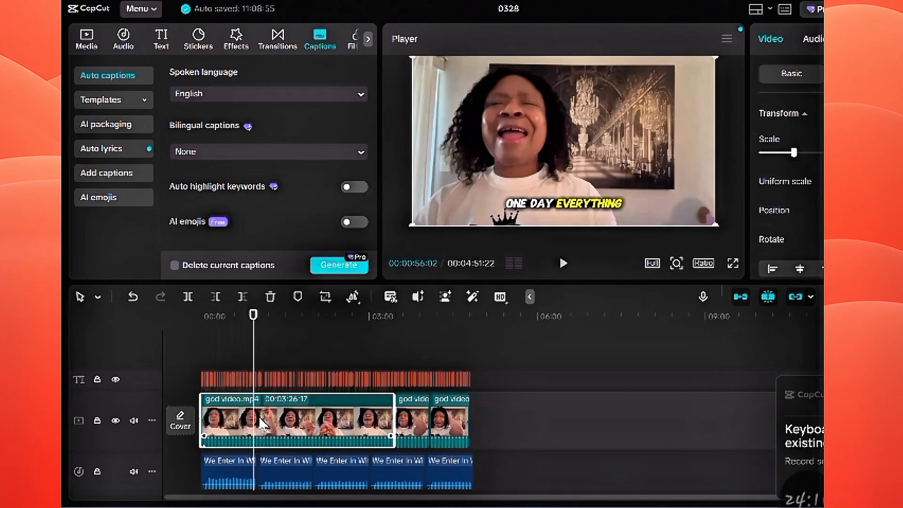
click(188, 297)
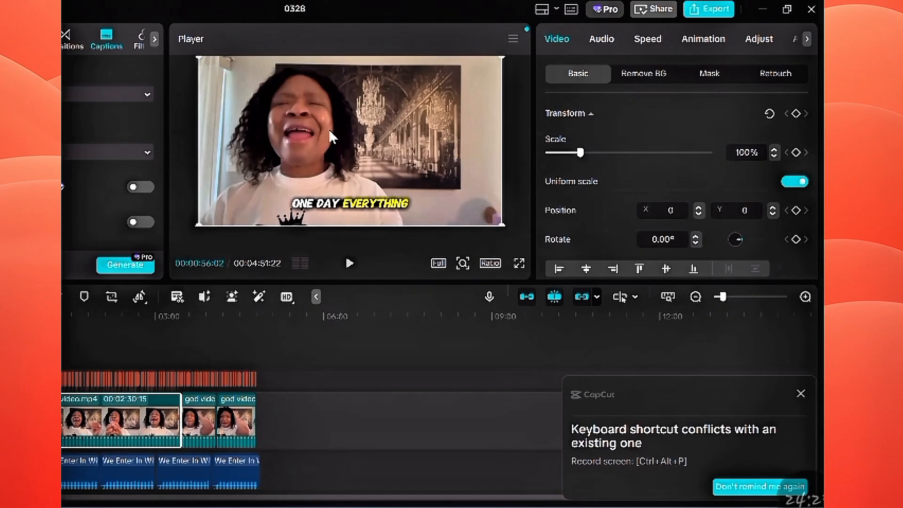
click(692, 40)
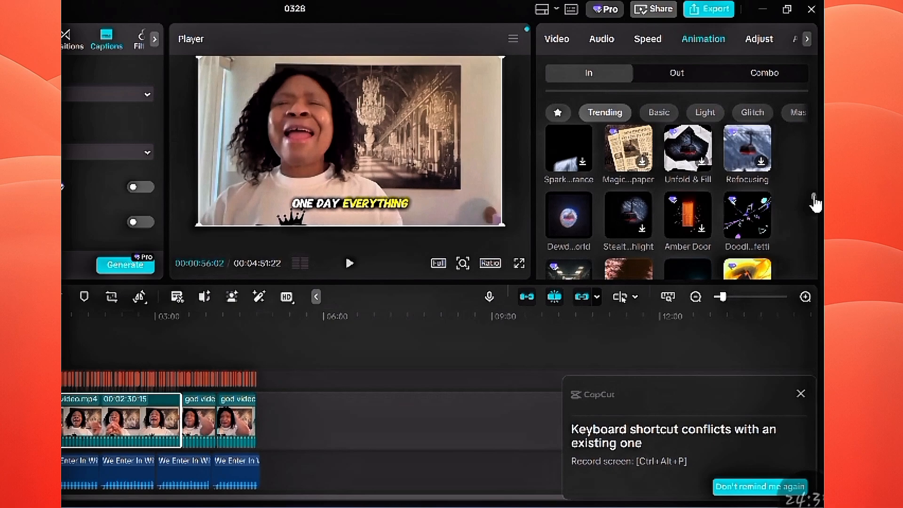
scroll(814, 198, down, 5)
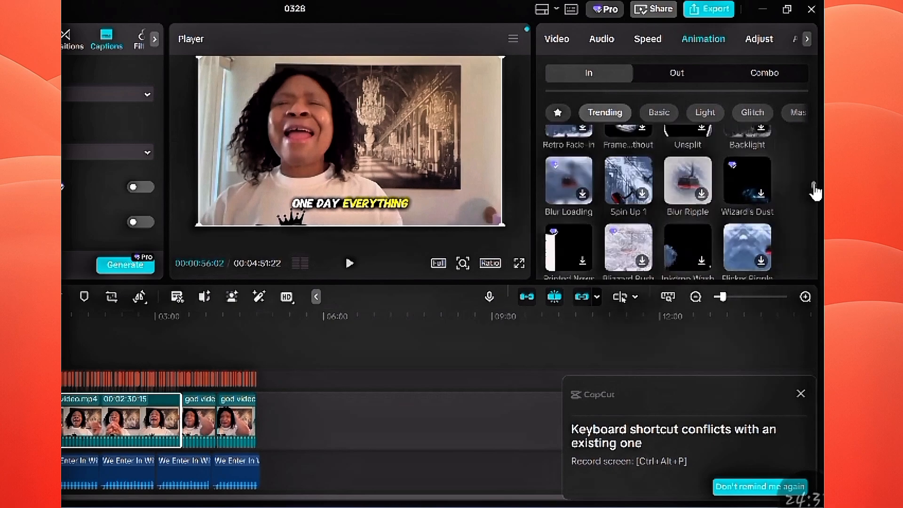
scroll(814, 188, up, 2)
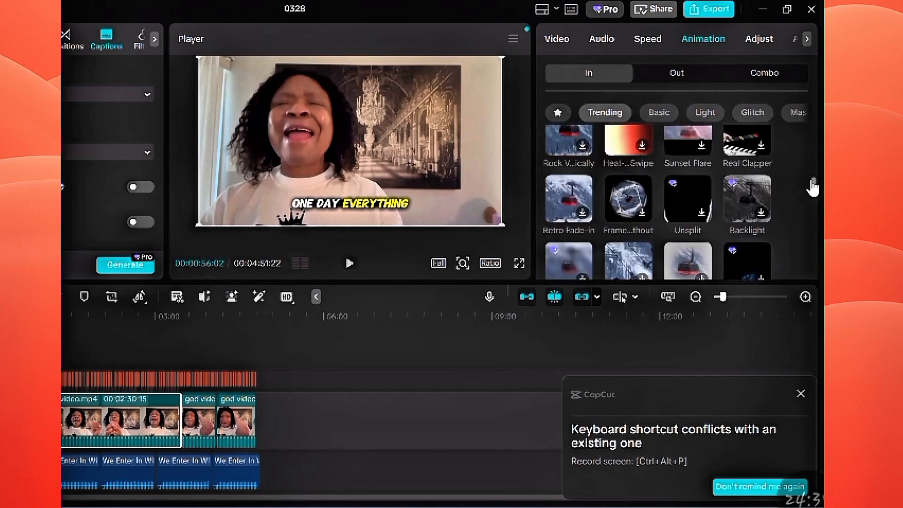
scroll(812, 181, up, 5)
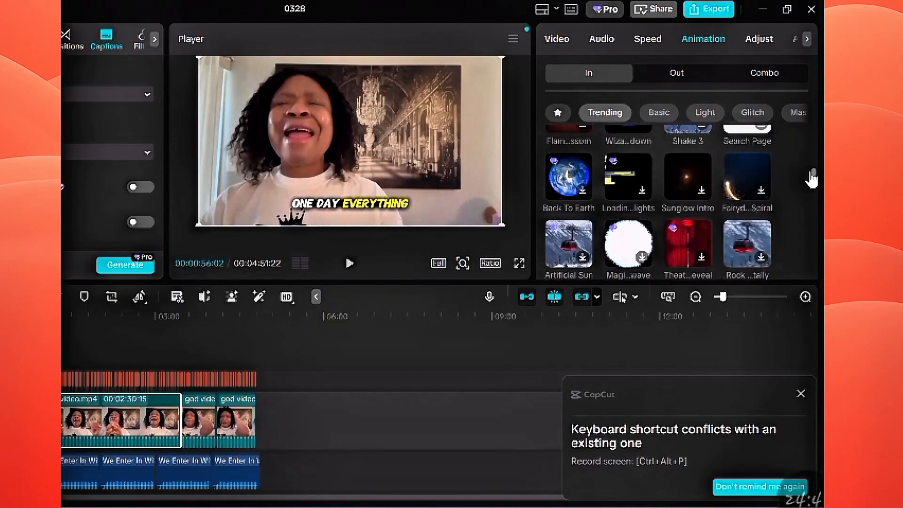
scroll(812, 179, up, 4)
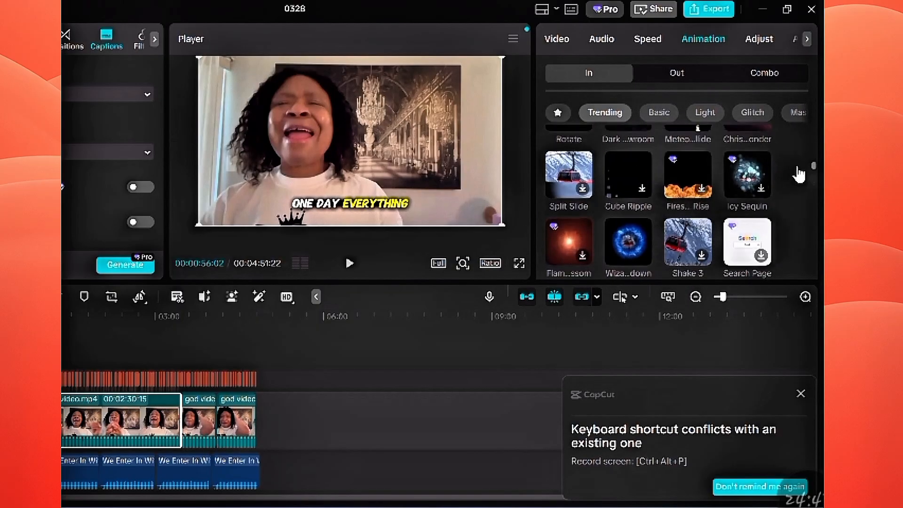
scroll(813, 179, down, 3)
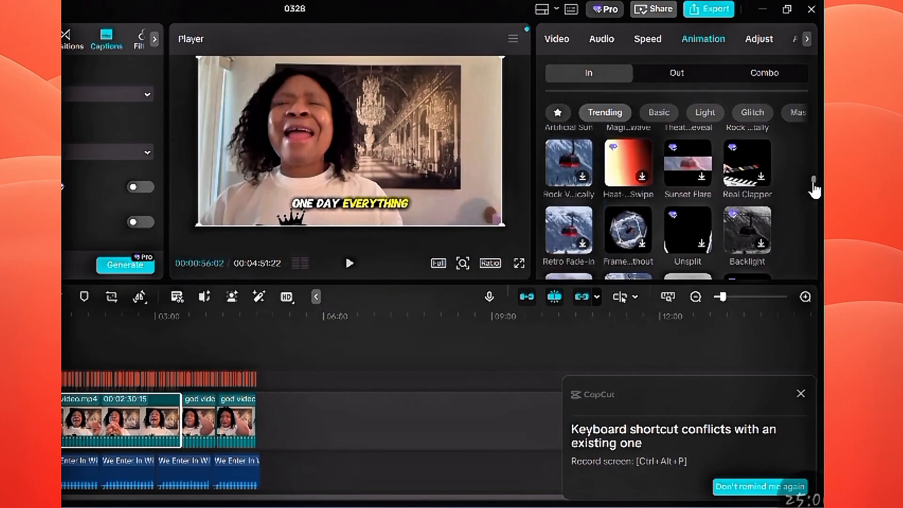
click(687, 236)
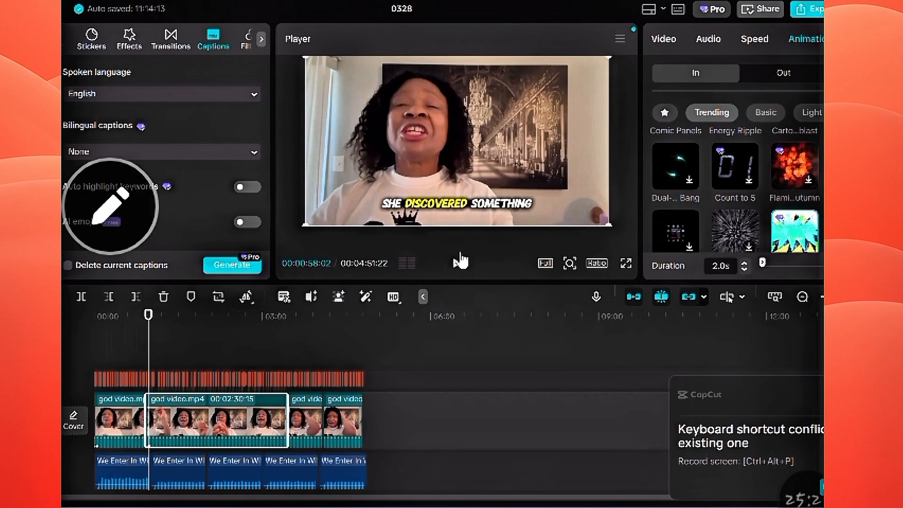
- Preview the animated clip and split it again at 00:01:52:10
click(455, 266)
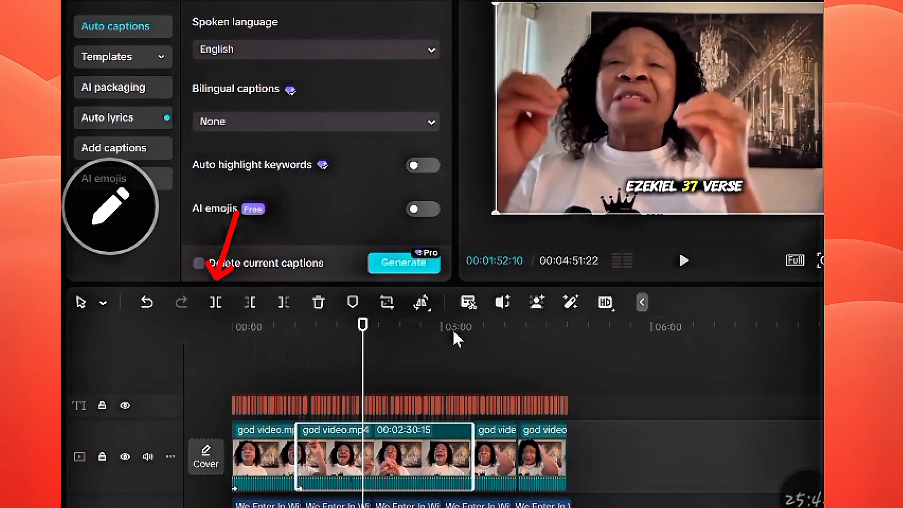
click(217, 301)
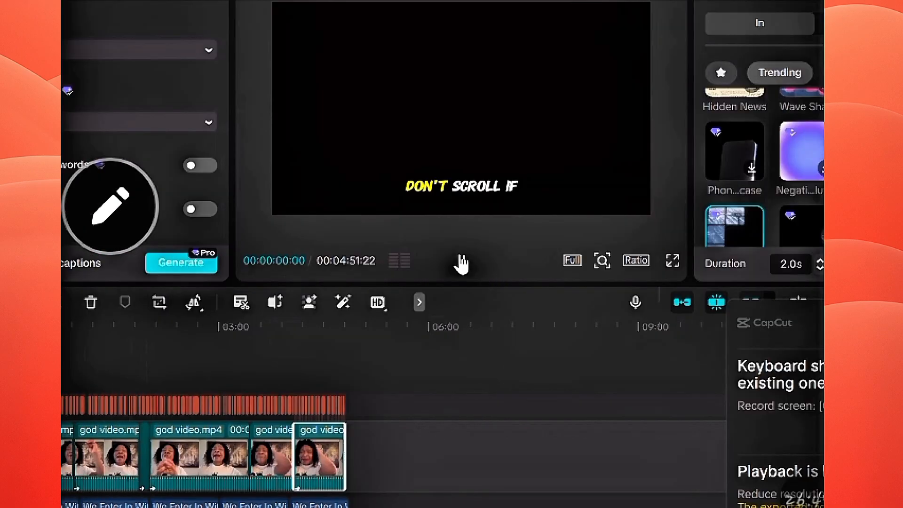
- Play the edited video from its beginning and open the export settings
click(232, 260)
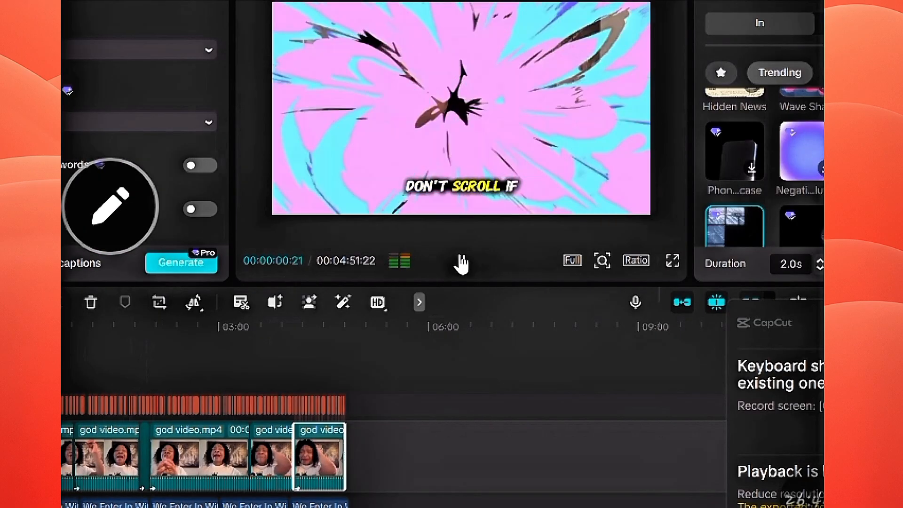
click(595, 28)
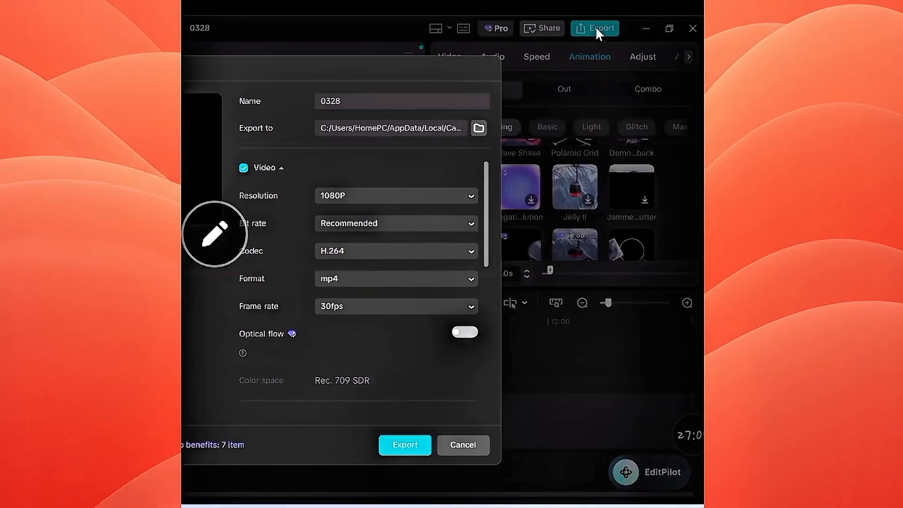